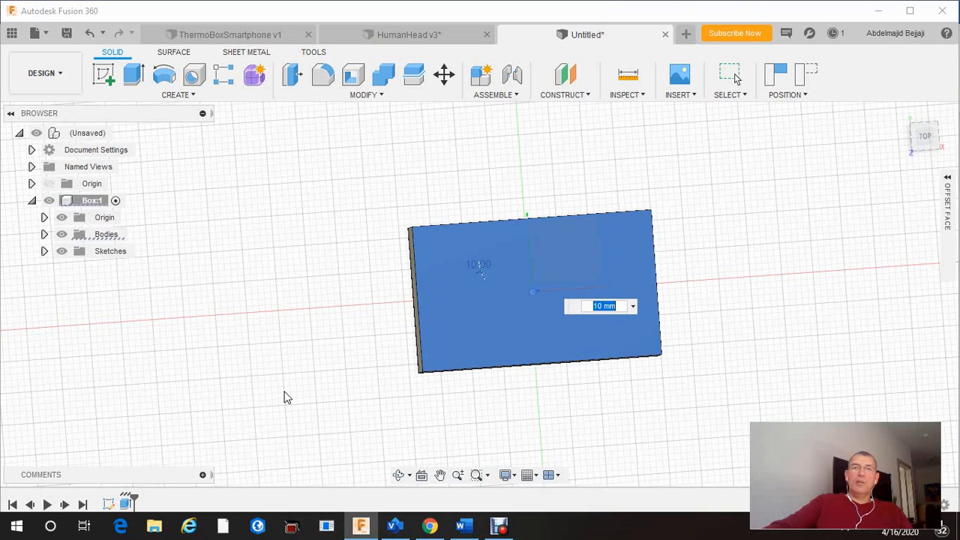
Apply the 10 mm offset to the box's top face and create a sketch on it, continuing without capturing the position.
key(Return)
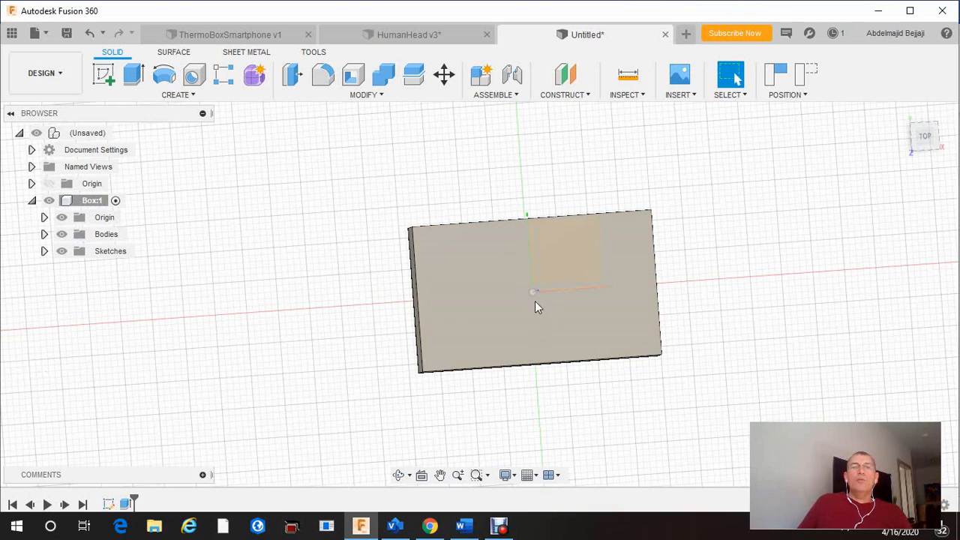
click(501, 292)
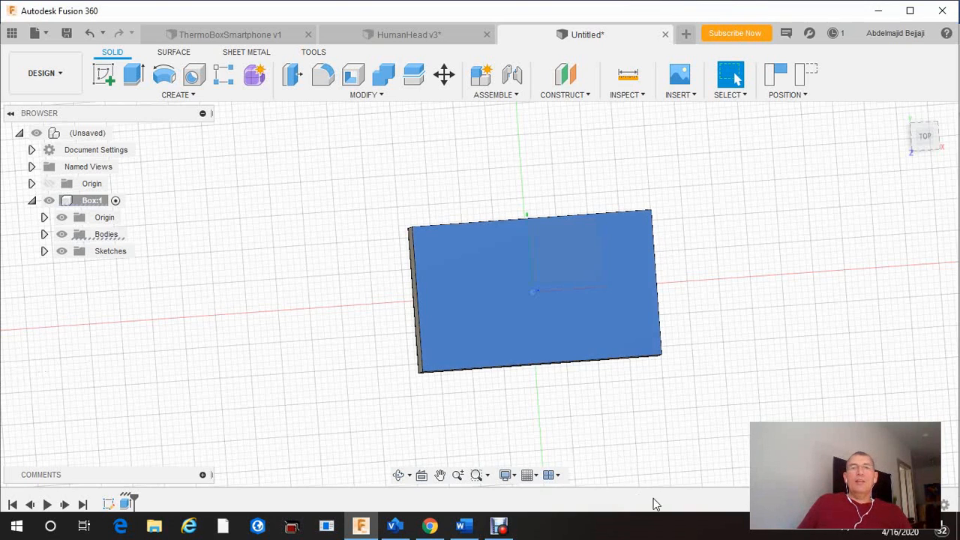
right_click(493, 281)
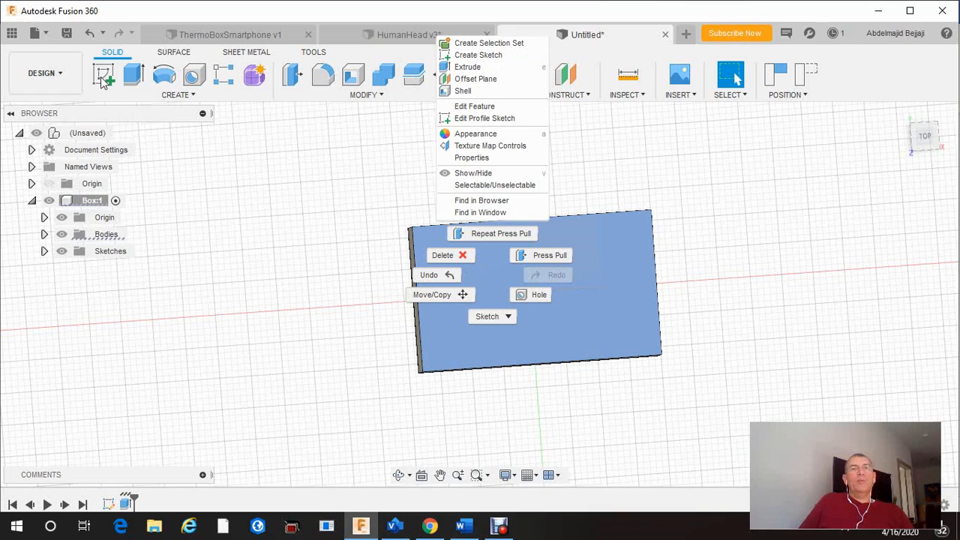
click(471, 55)
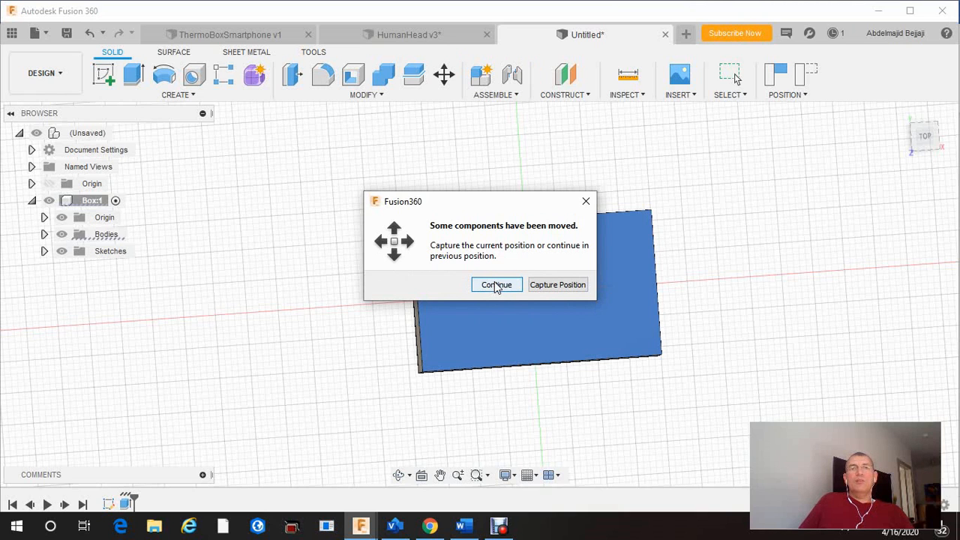
click(495, 286)
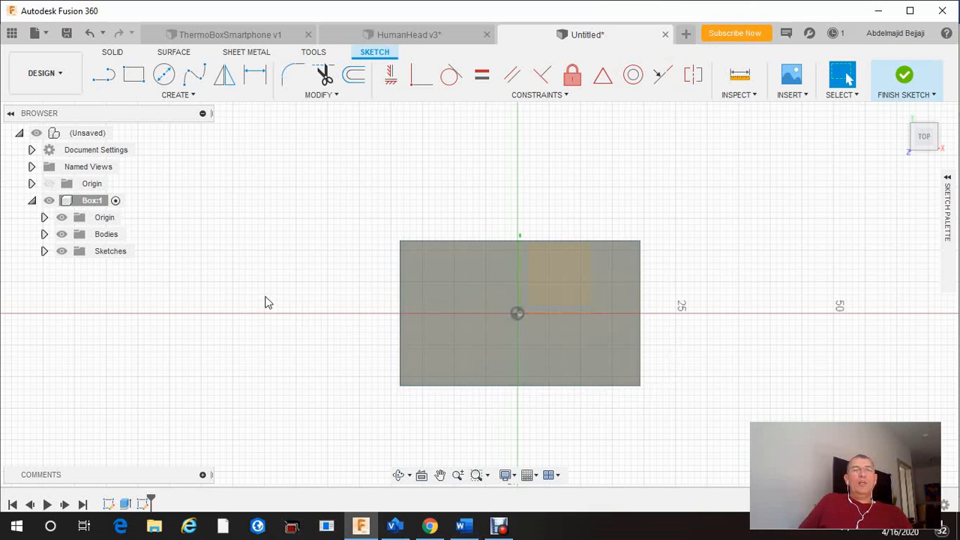
Draw a center rectangle 35 mm wide and 20 mm high, centred on the origin of the box's top face.
key(s)
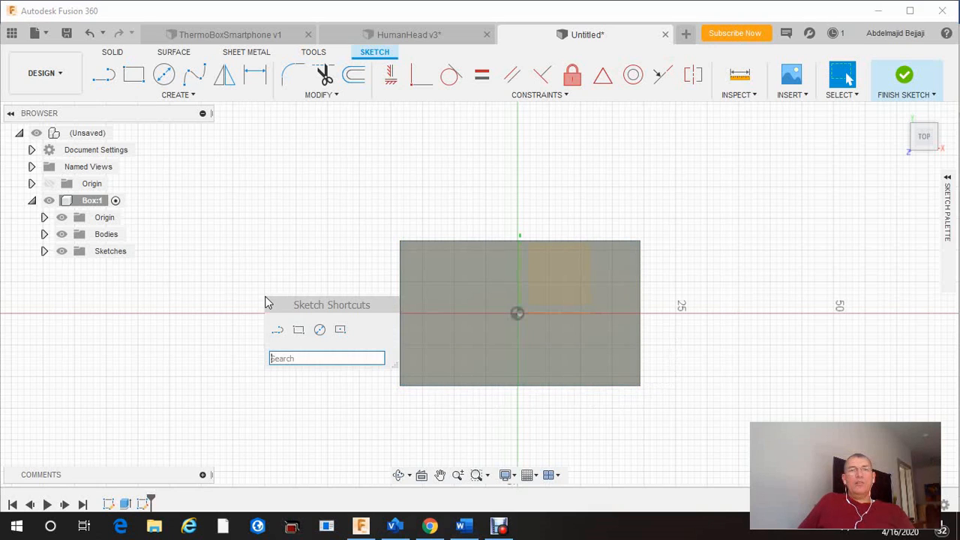
click(343, 333)
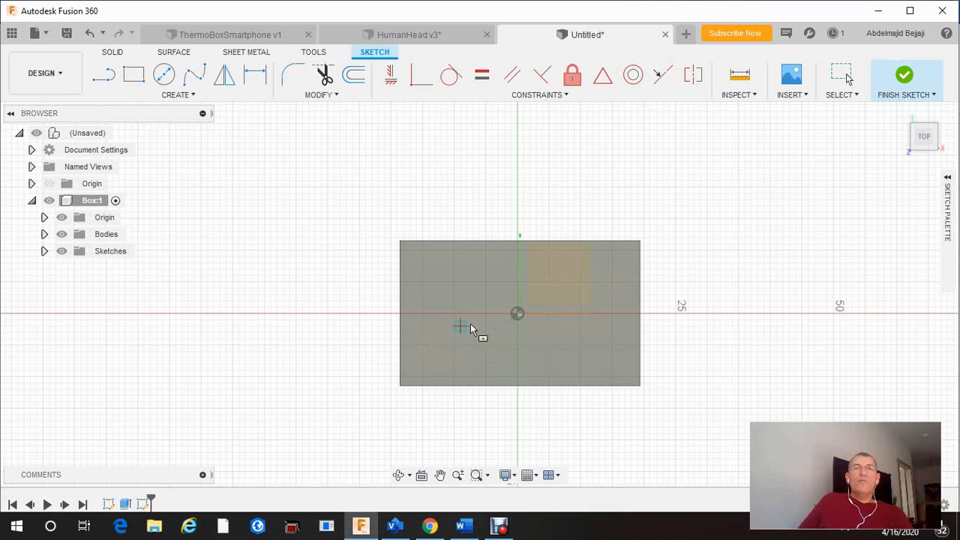
click(519, 315)
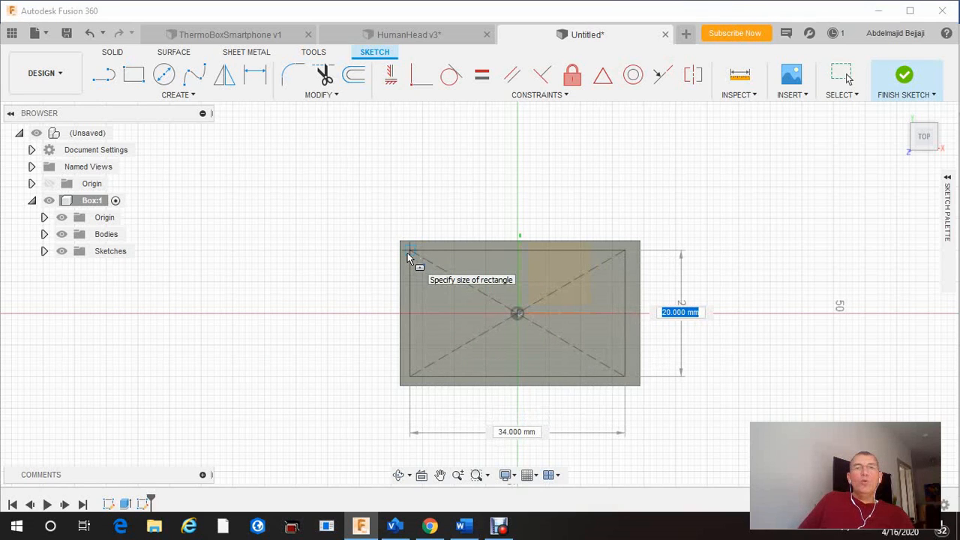
key(Tab)
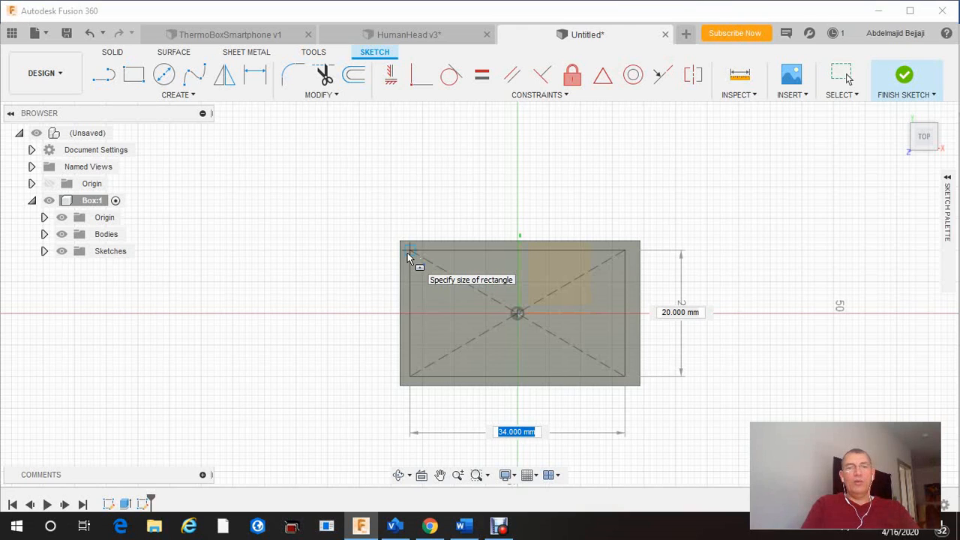
text(35)
key(Tab)
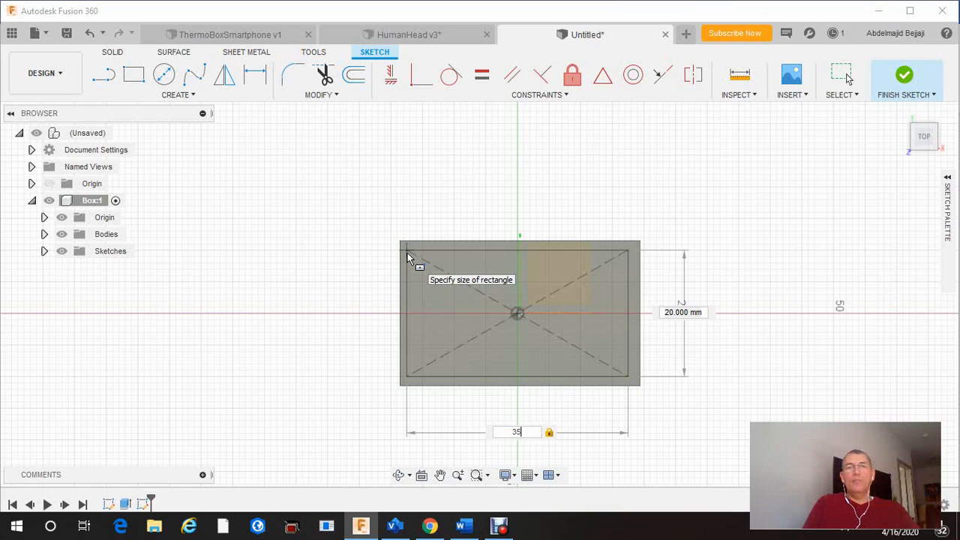
key(Tab)
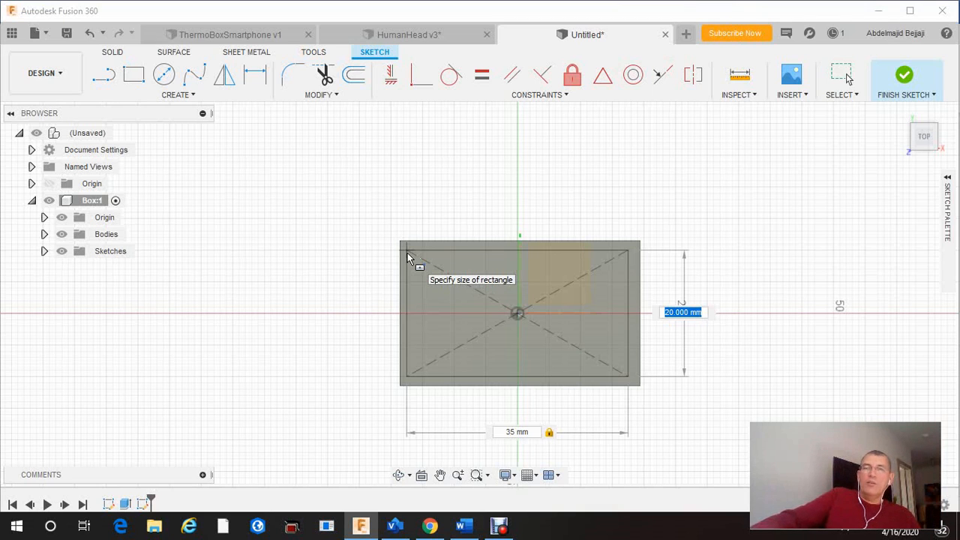
key(Tab)
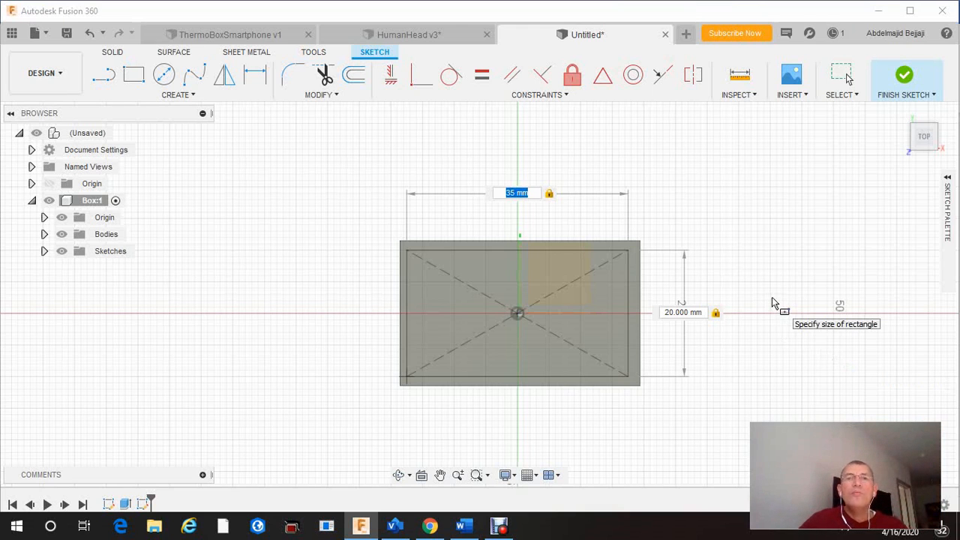
key(Return)
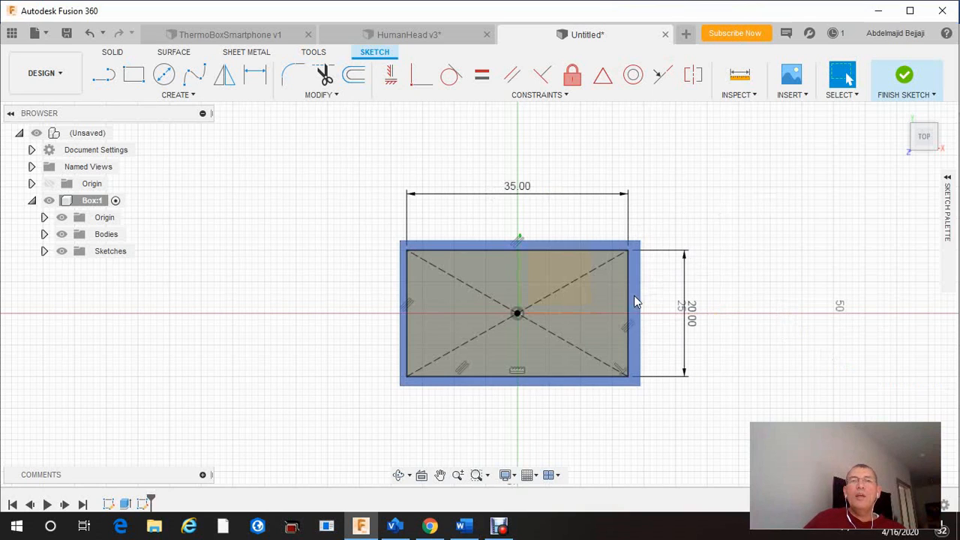
Extrude the inner rectangle by -8 mm to cut a pocket into the box.
click(577, 270)
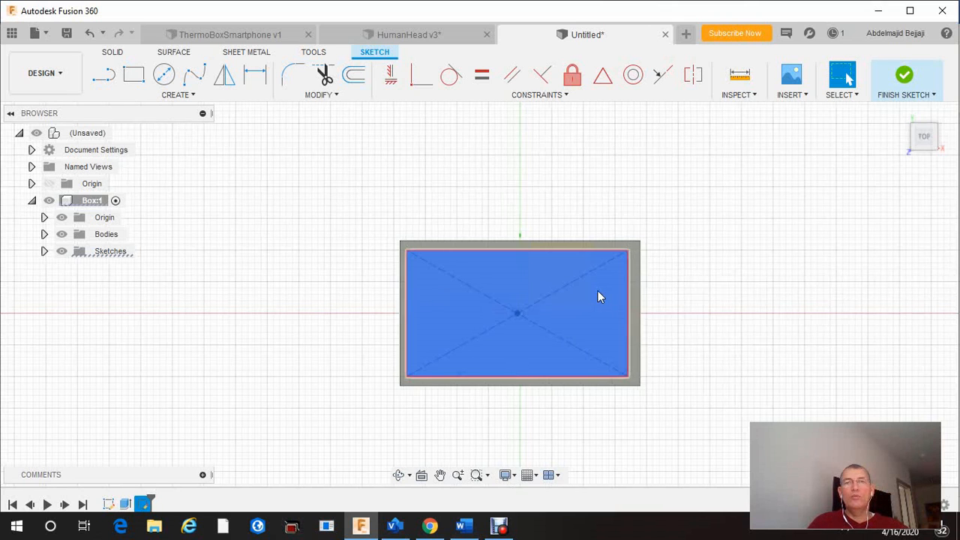
key(e)
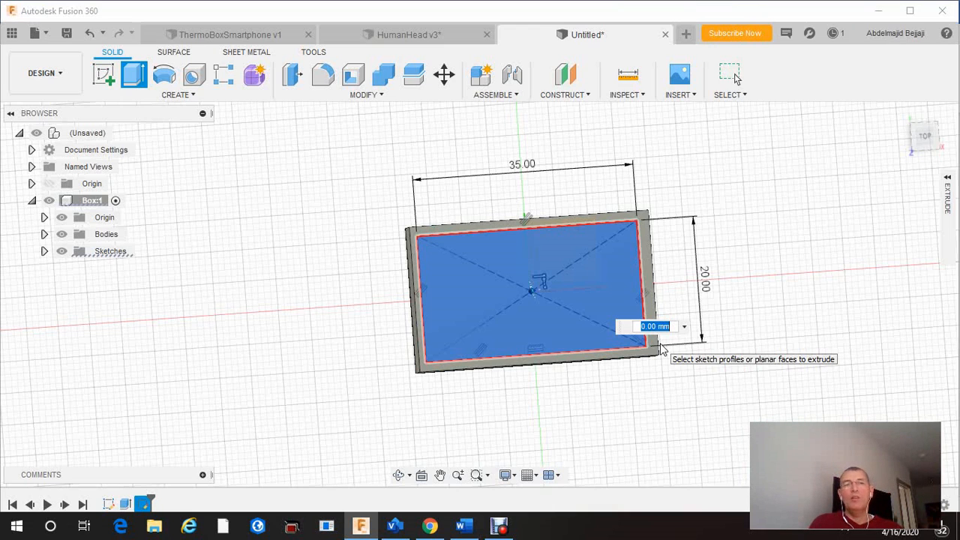
text(-8)
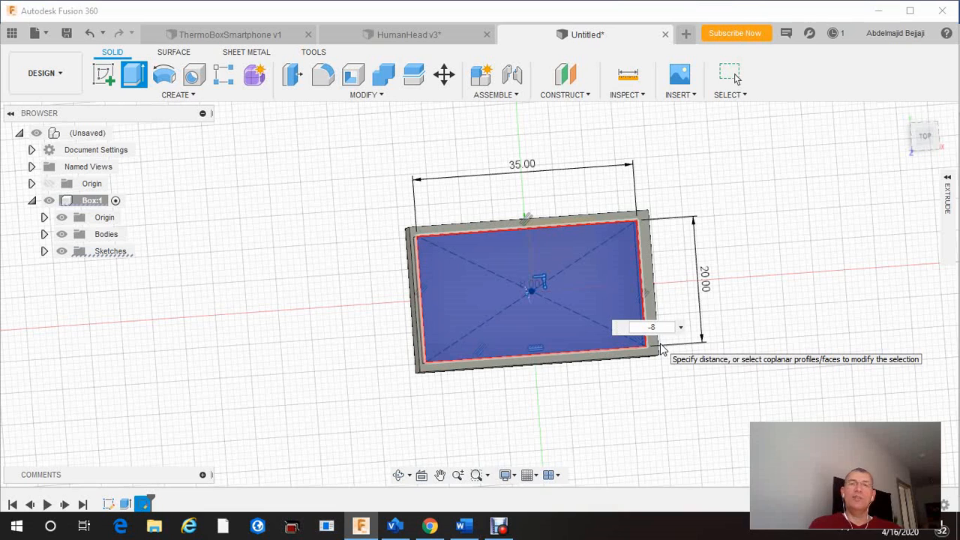
key(Return)
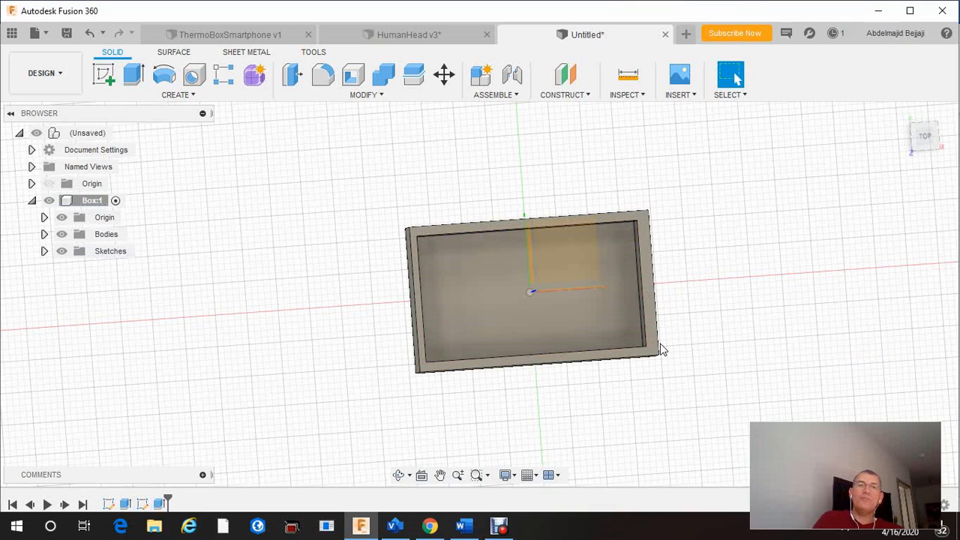
Fillet three of the box's outer vertical corner edges with a constant 2 mm radius, leaving out the back-right corner.
click(400, 475)
drag(400, 403, 387, 389)
drag(705, 300, 742, 283)
mouse_move(388, 371)
mouse_down()
mouse_move(381, 360)
mouse_move(377, 368)
mouse_up()
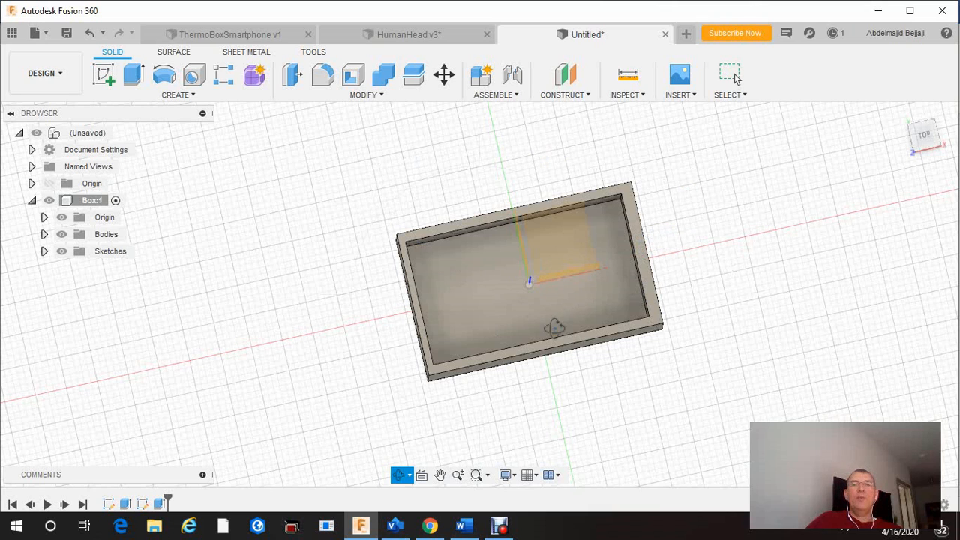
drag(570, 365, 578, 349)
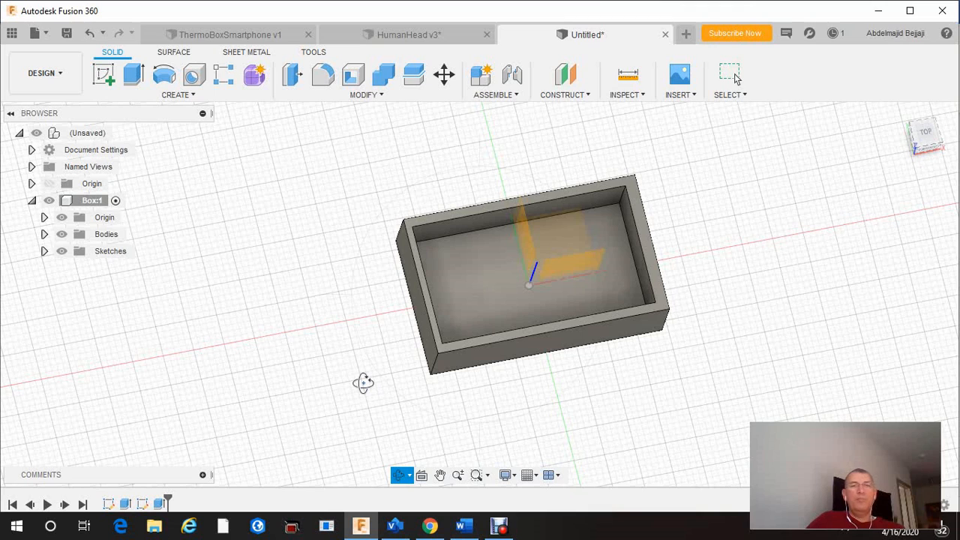
key(Escape)
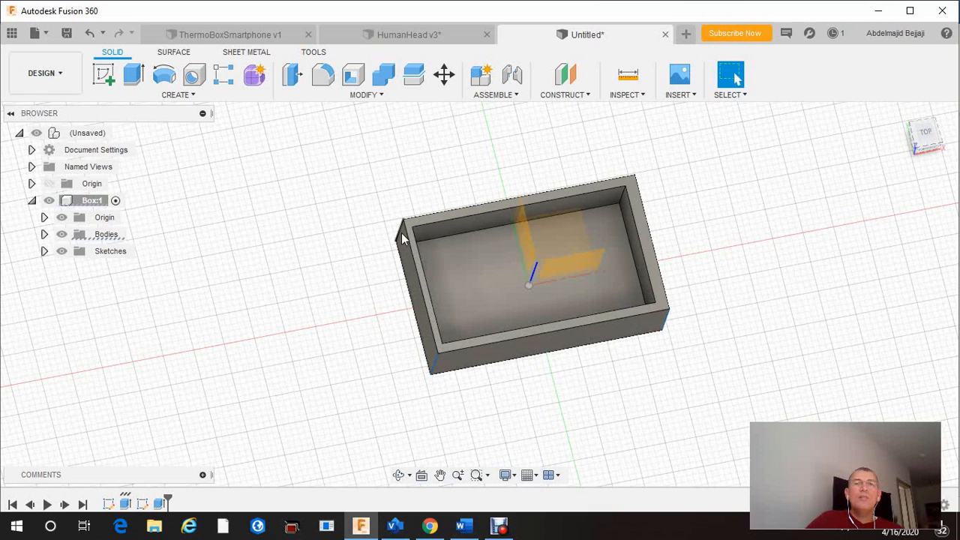
click(324, 82)
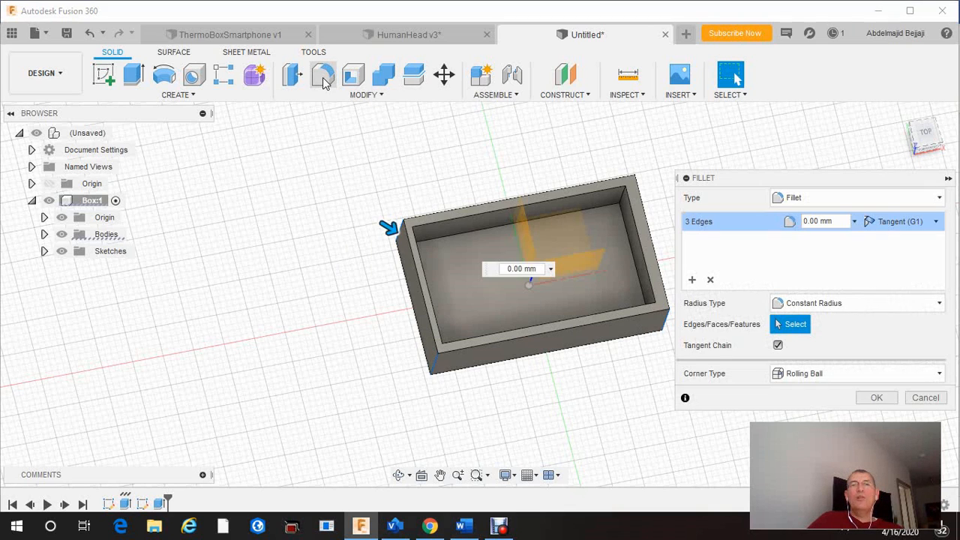
click(826, 221)
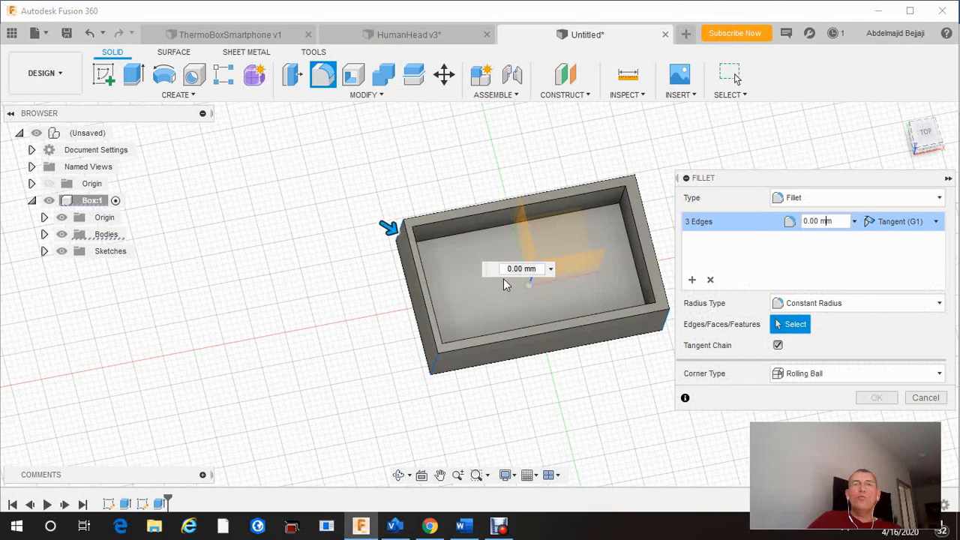
drag(525, 269, 530, 269)
key(BackSpace)
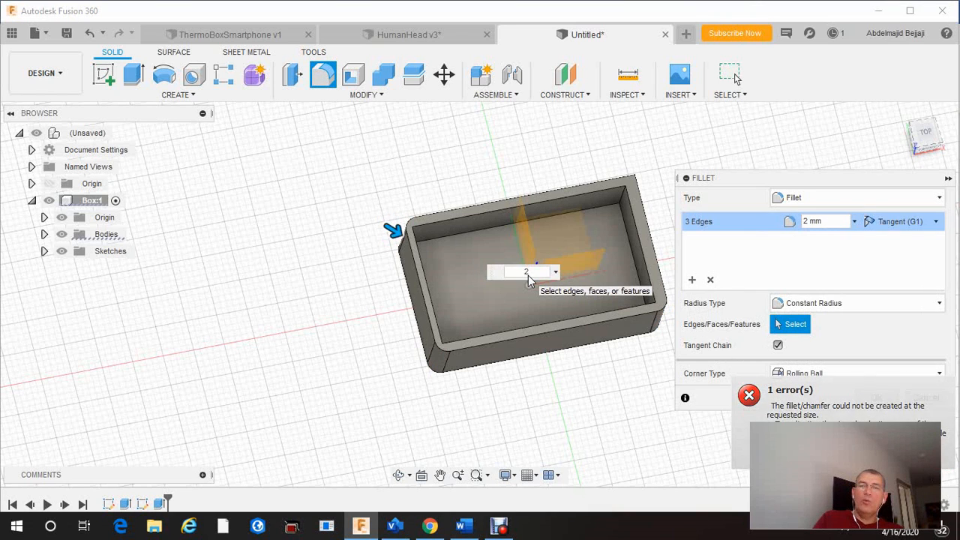
key(Escape)
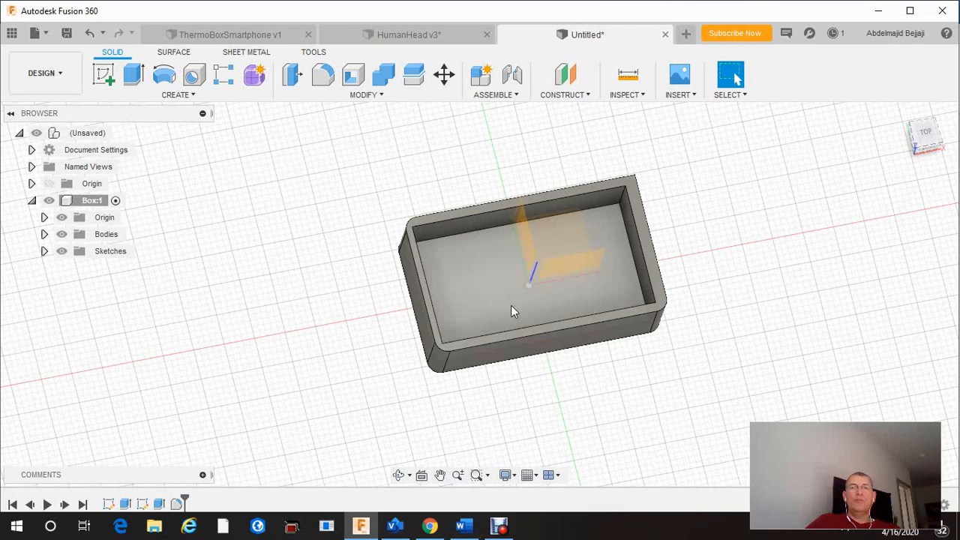
Create a sketch on the floor face of the box's pocket.
click(488, 300)
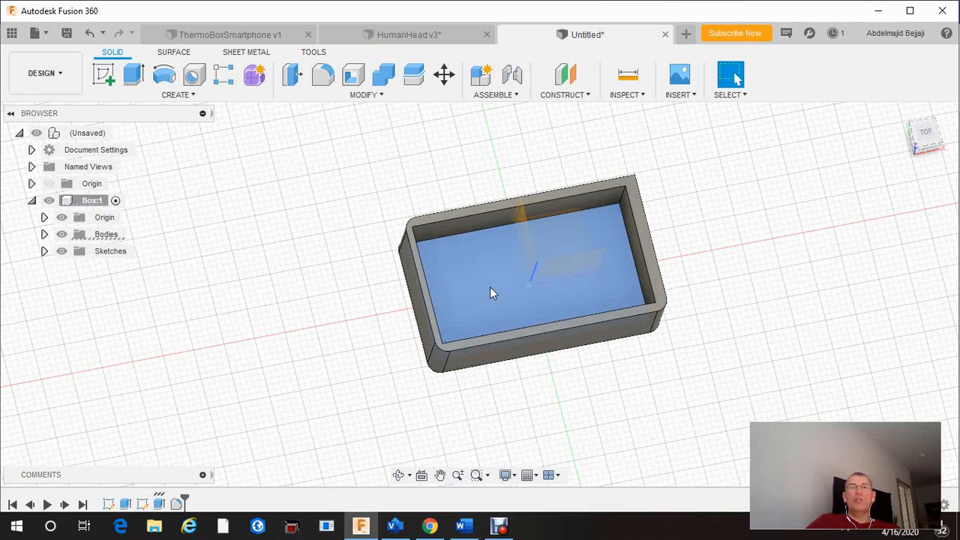
right_click(490, 293)
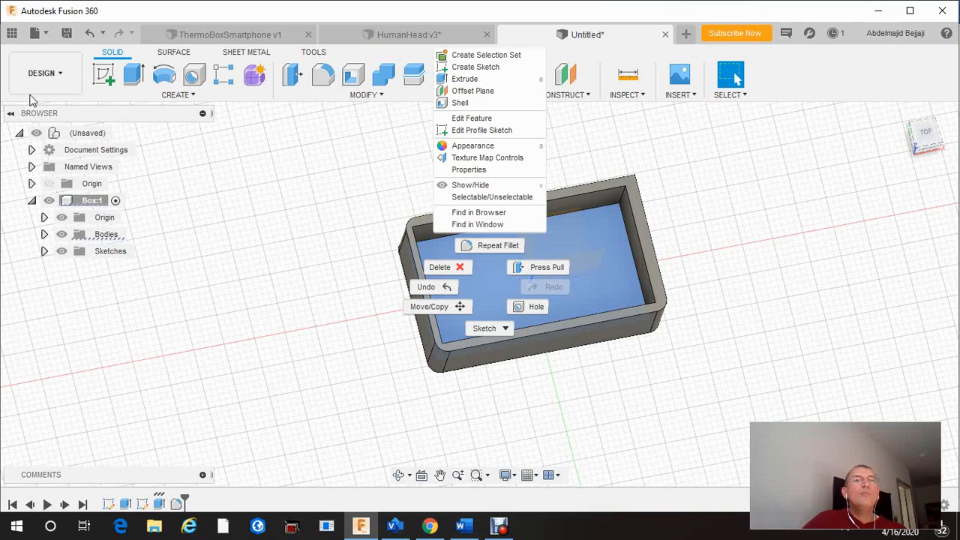
click(105, 78)
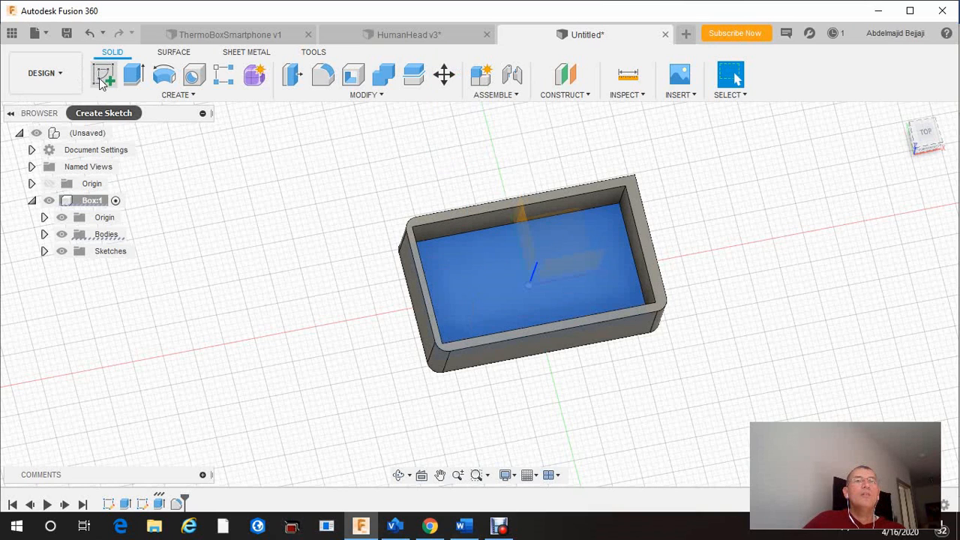
click(111, 77)
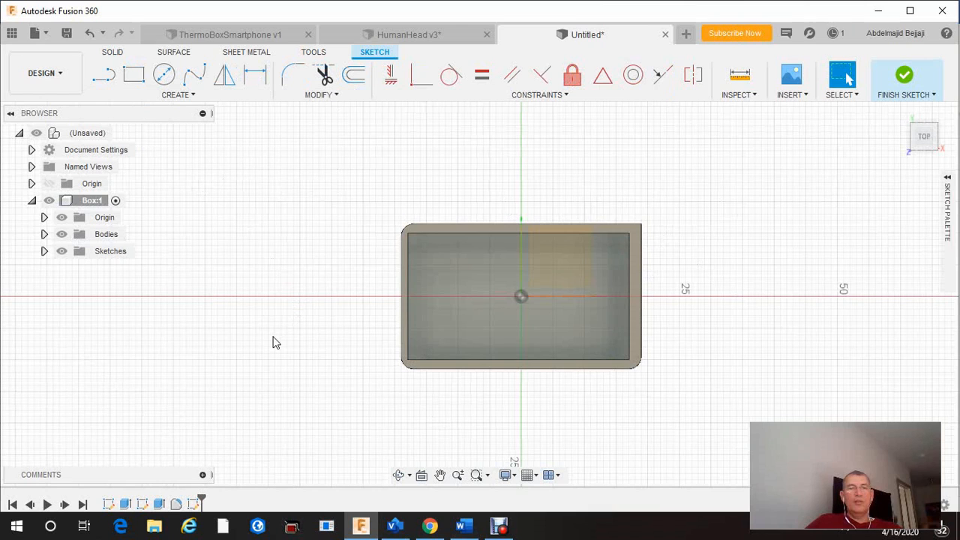
Draw a circle 2.828 mm in diameter at the upper-left inner corner of the pocket.
key(c)
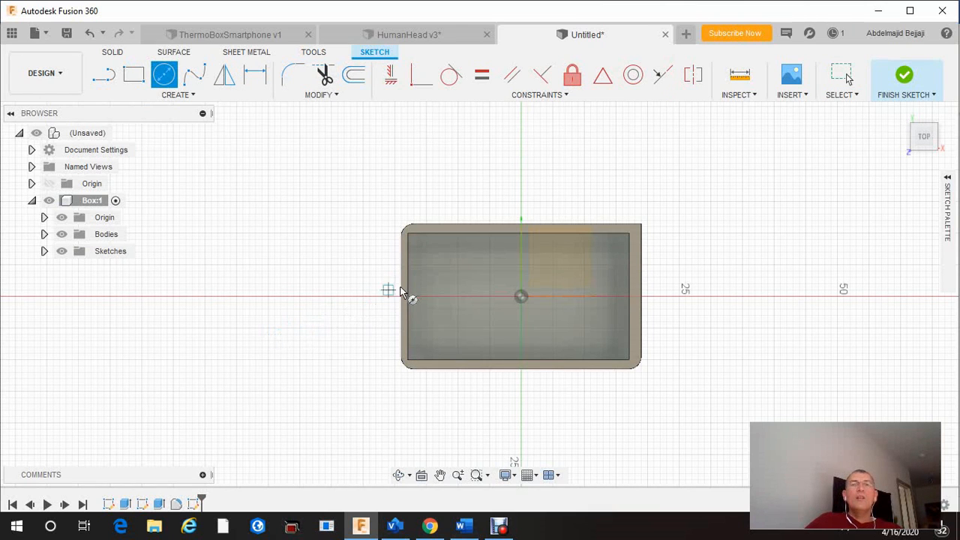
click(416, 247)
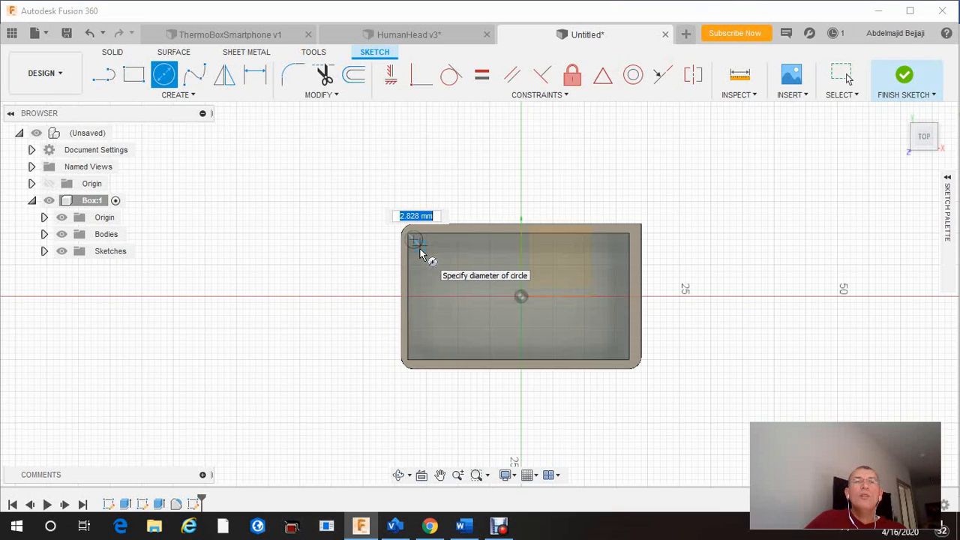
key(Tab)
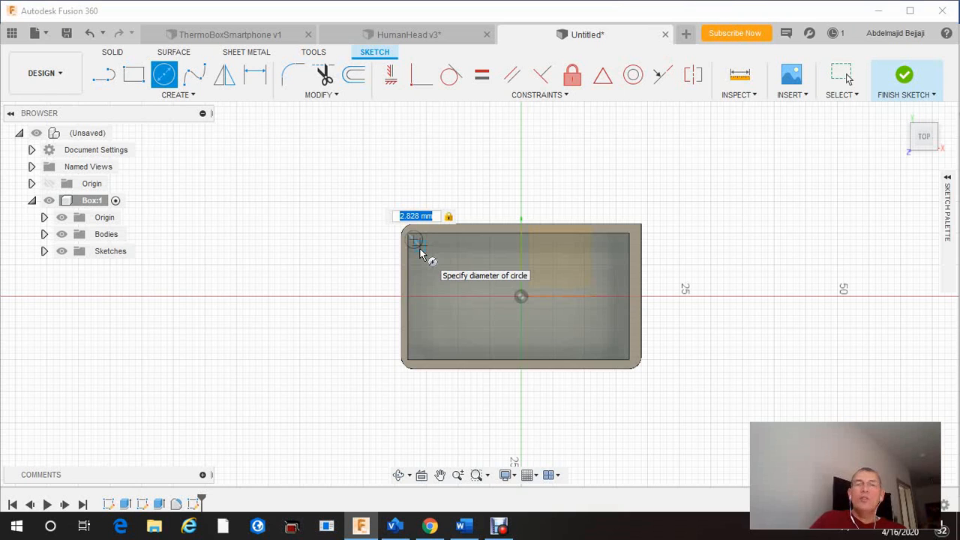
key(Return)
key(Escape)
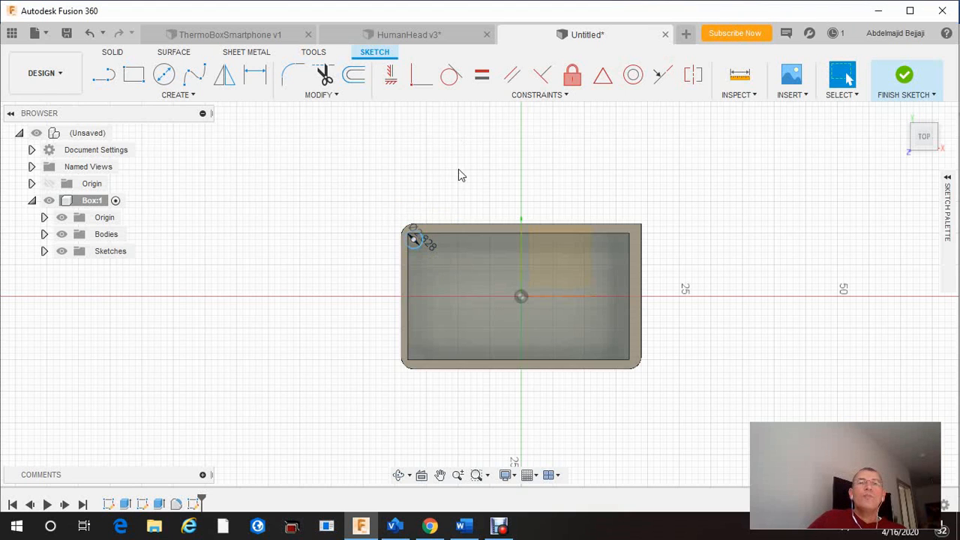
Extrude the corner circle profile 8.5 mm up from the pocket floor to form a corner post.
scroll(475, 178, up, 5)
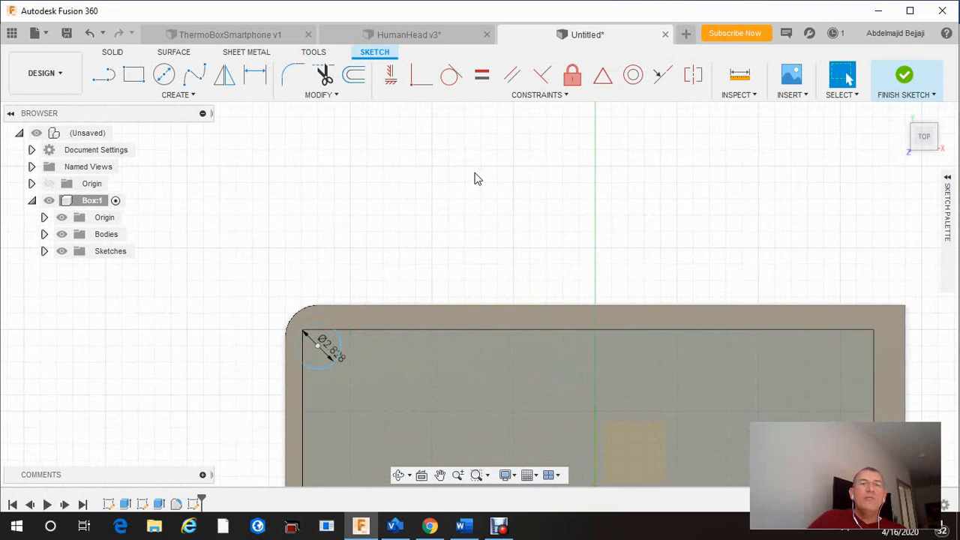
scroll(476, 178, up, 1)
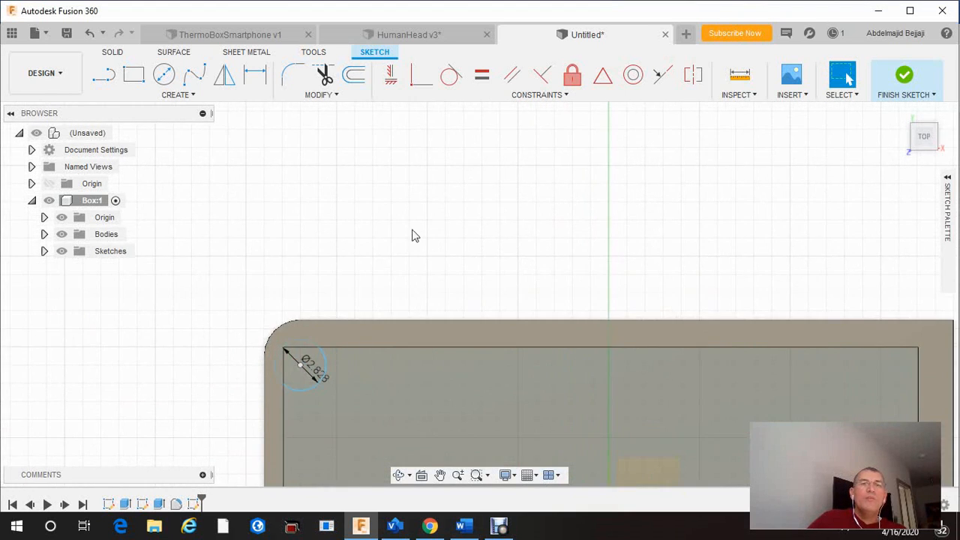
scroll(316, 368, up, 2)
click(315, 365)
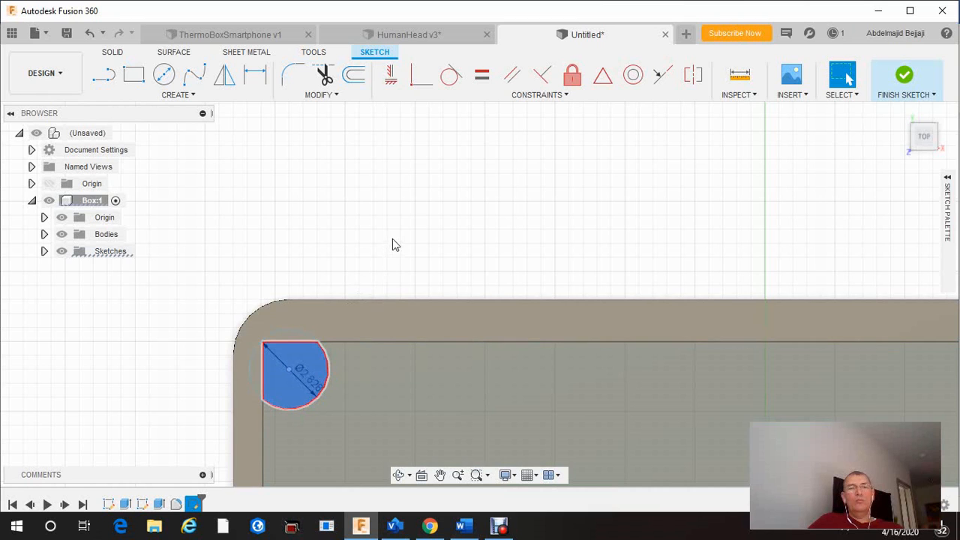
key(e)
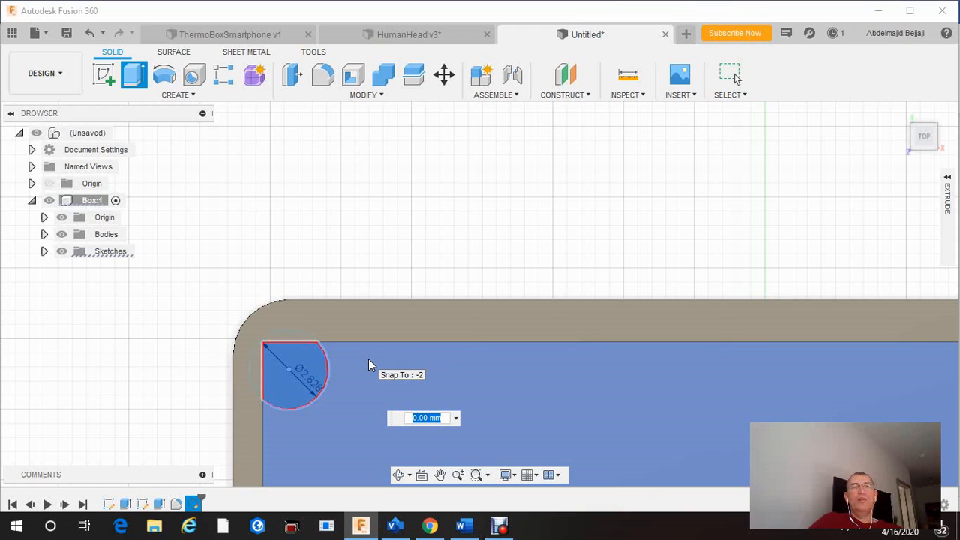
text(8.)
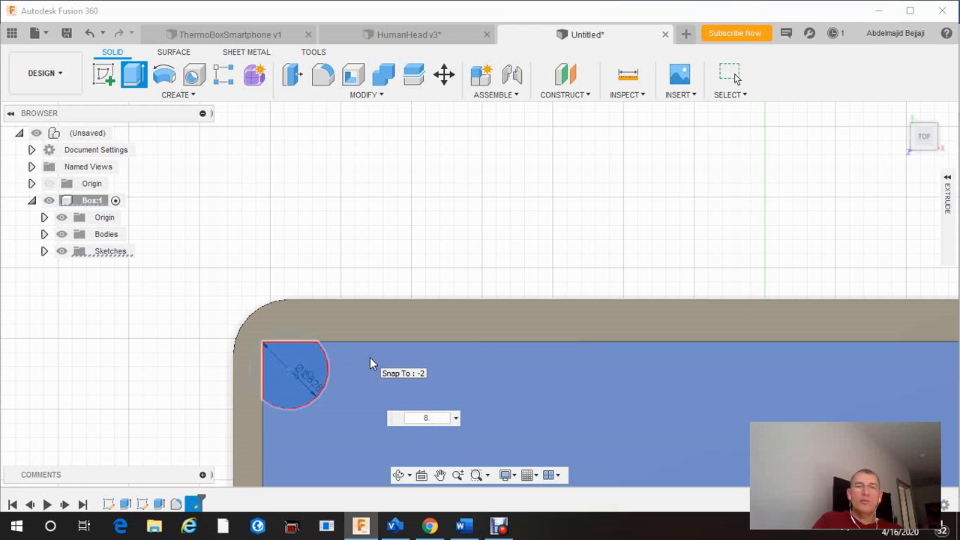
text(1)
key(Return)
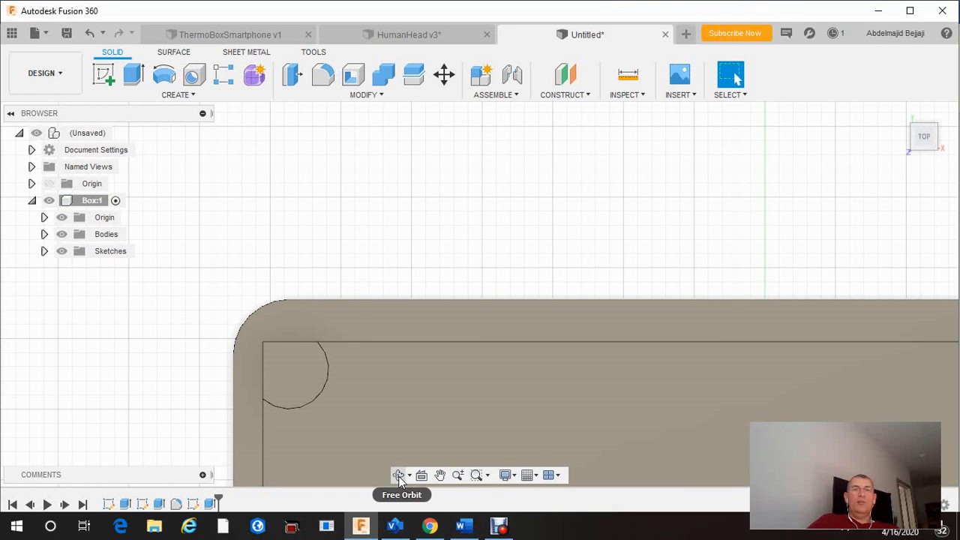
Start a new sketch on the top face of the corner post.
click(399, 477)
drag(308, 422, 300, 392)
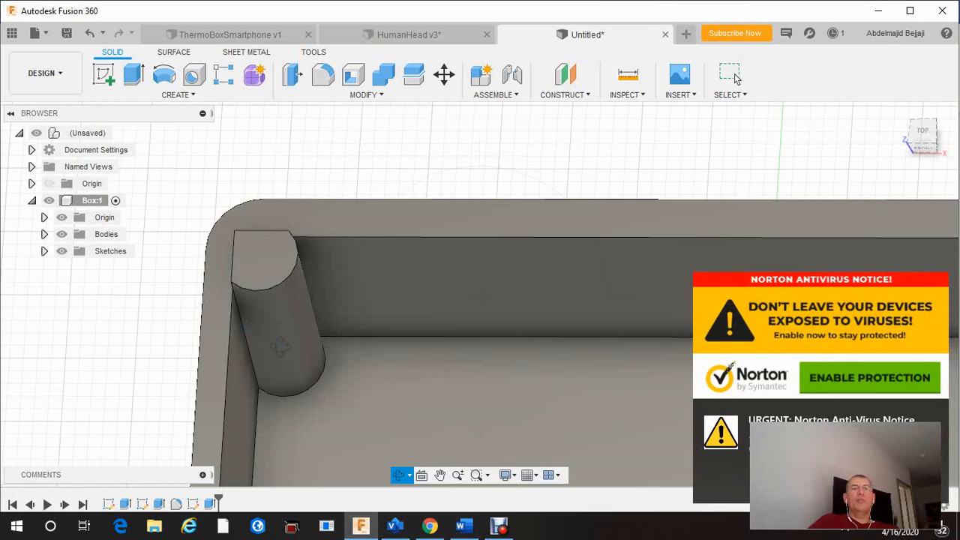
click(936, 413)
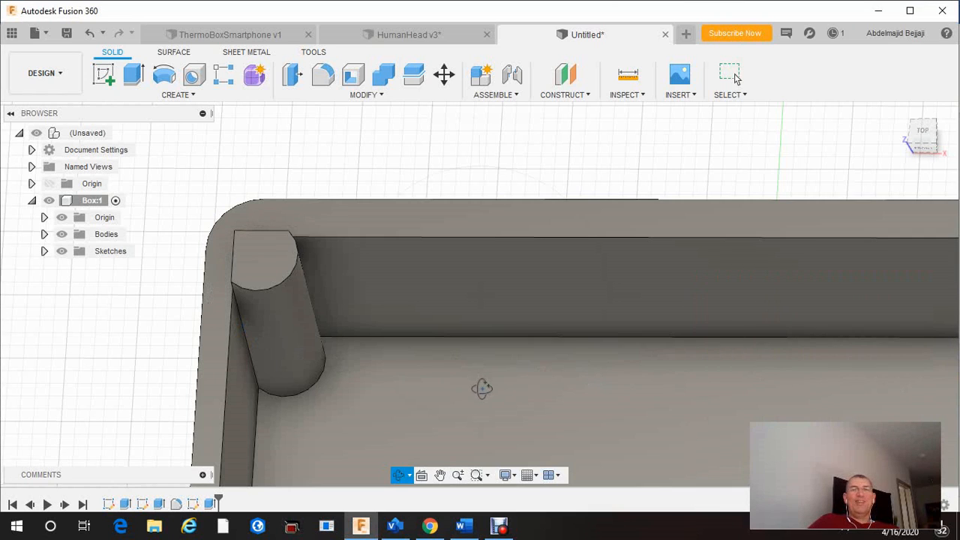
click(441, 476)
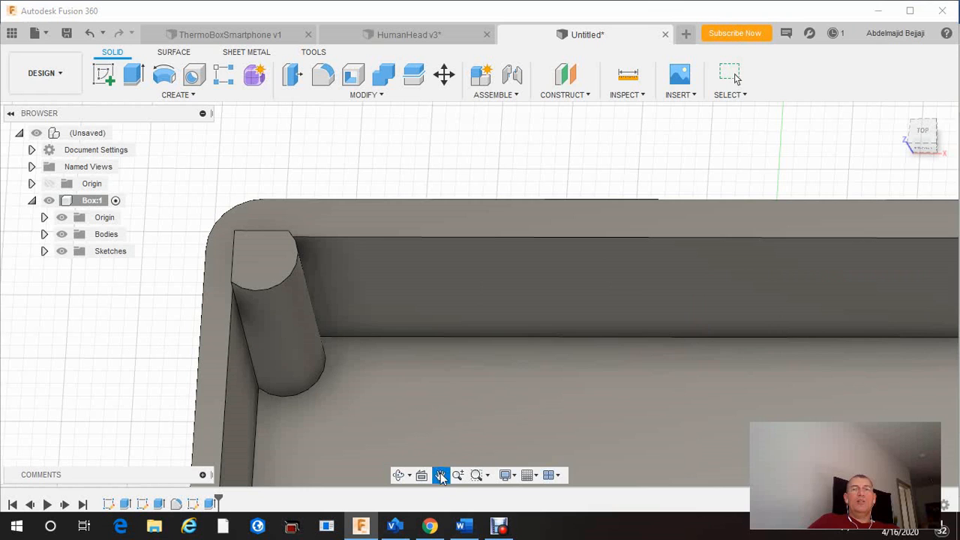
drag(328, 170, 561, 176)
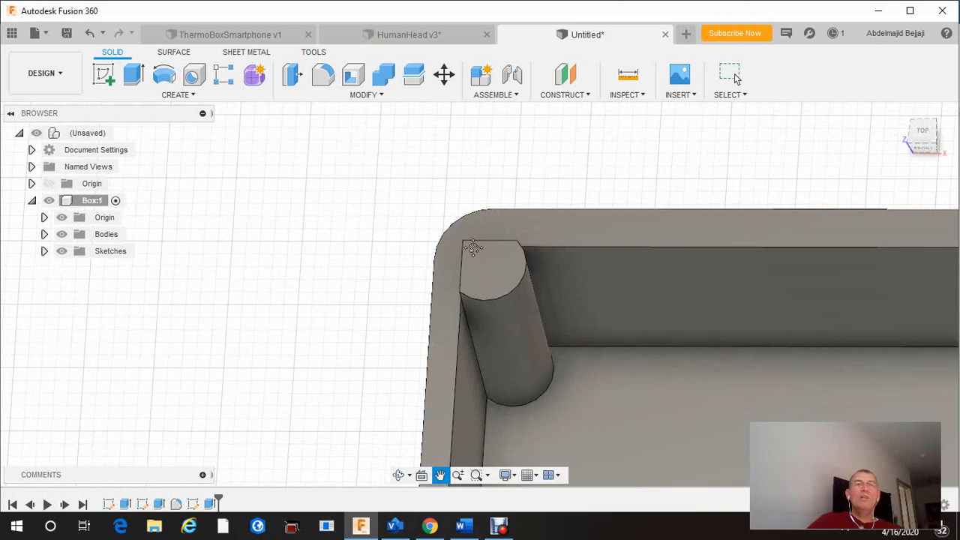
key(Escape)
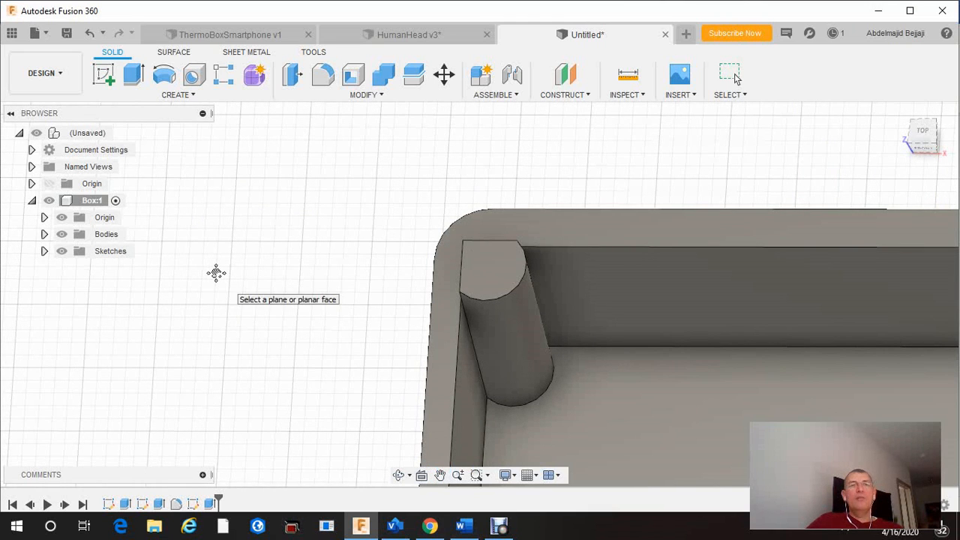
click(487, 266)
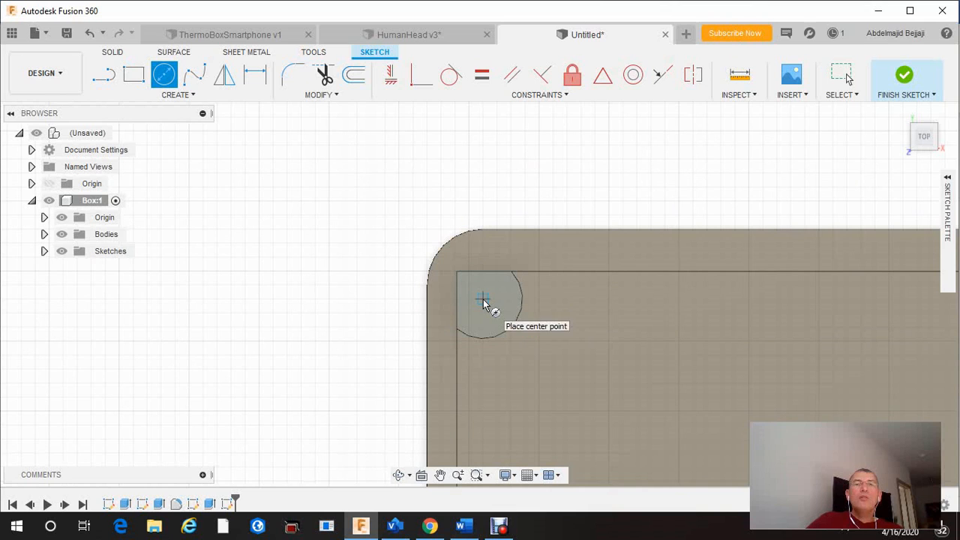
Draw a circle 1 mm in diameter, centred on the arc centre of the post's top face.
click(482, 300)
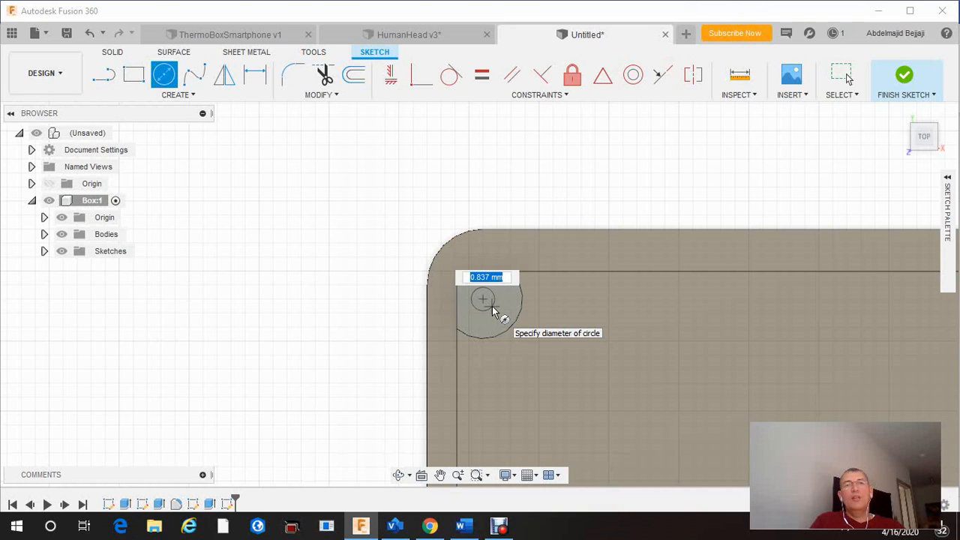
text(1)
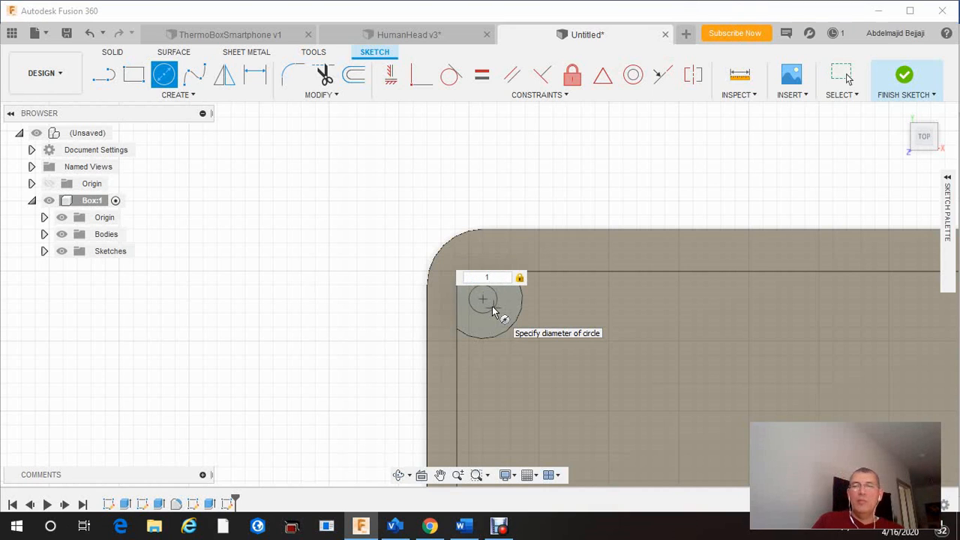
key(Return)
key(Escape)
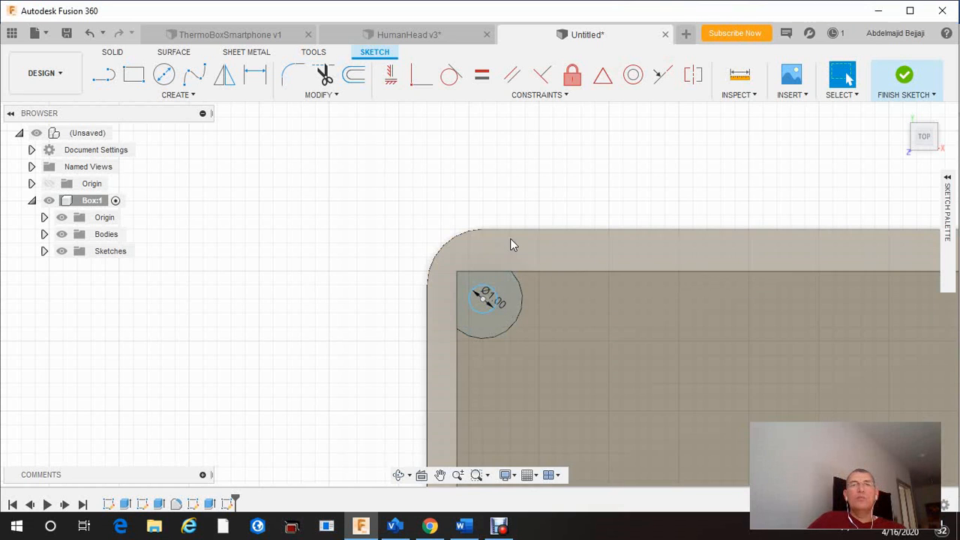
Extrude the 1 mm circle by -6 mm to cut a blind hole down into the corner post.
scroll(515, 216, up, 2)
scroll(516, 219, up, 1)
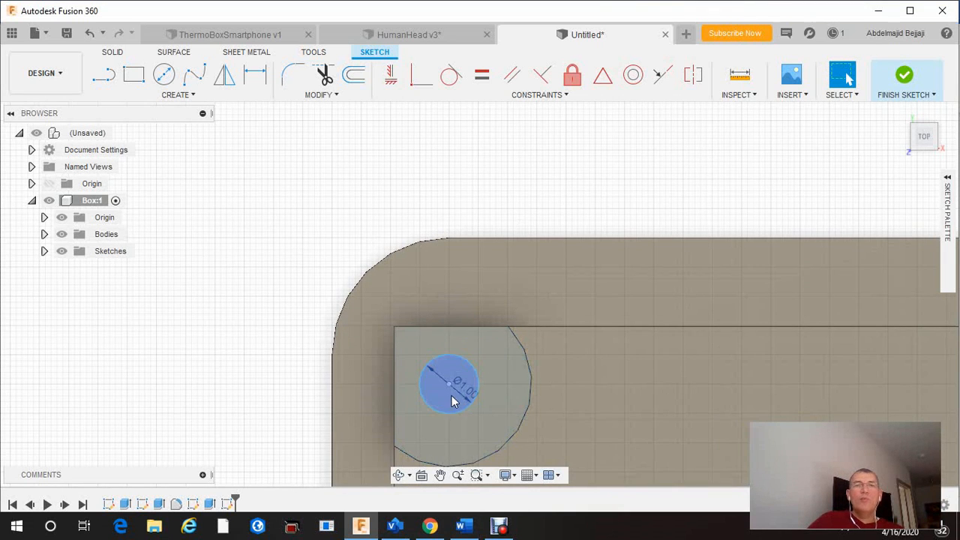
click(447, 397)
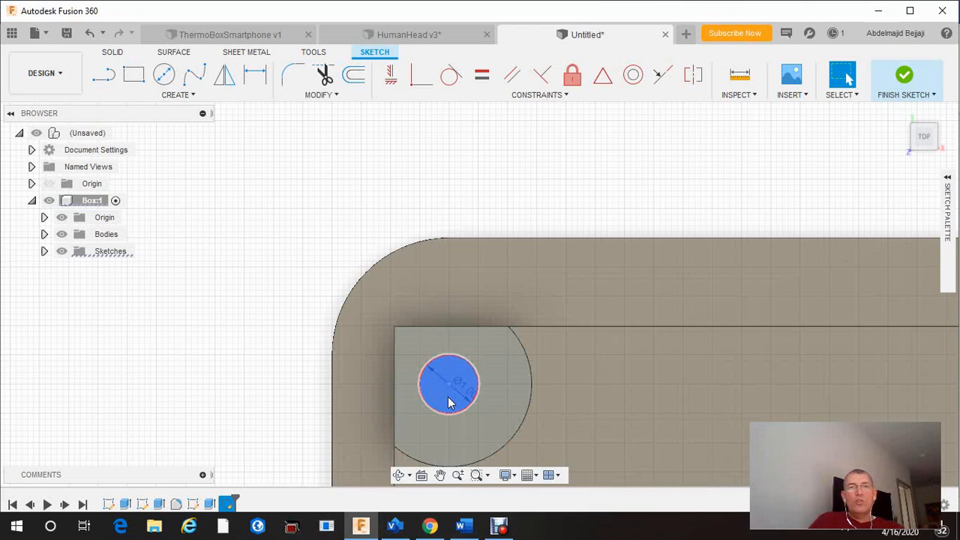
key(e)
click(449, 403)
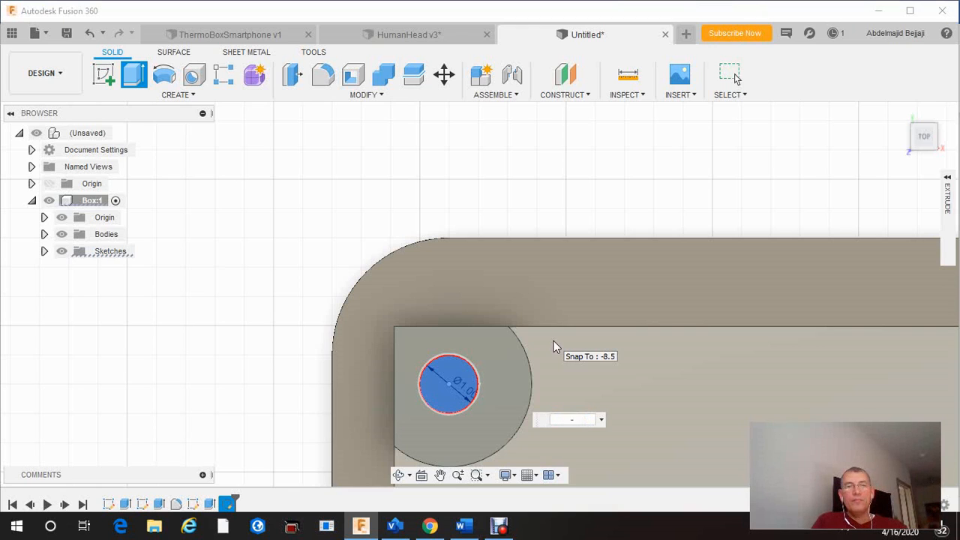
text(-8)
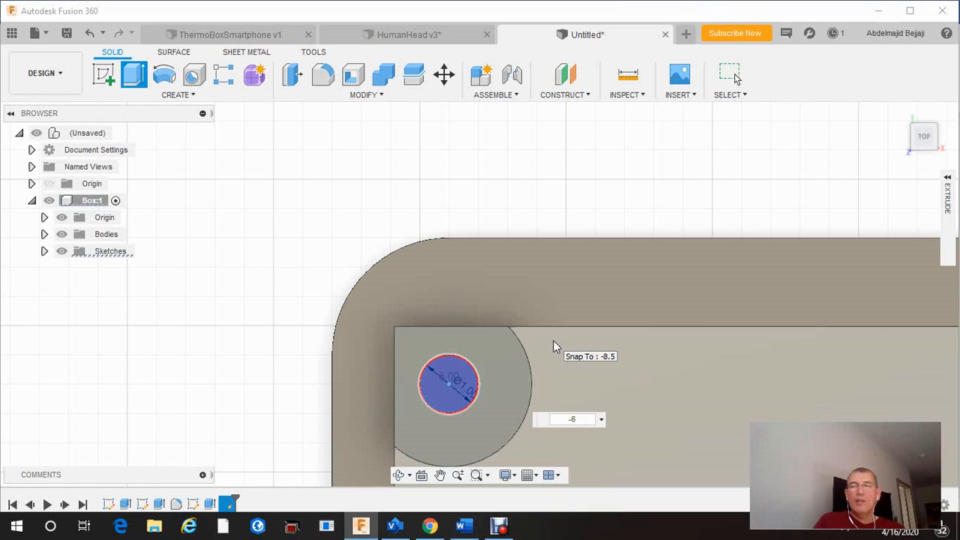
key(Return)
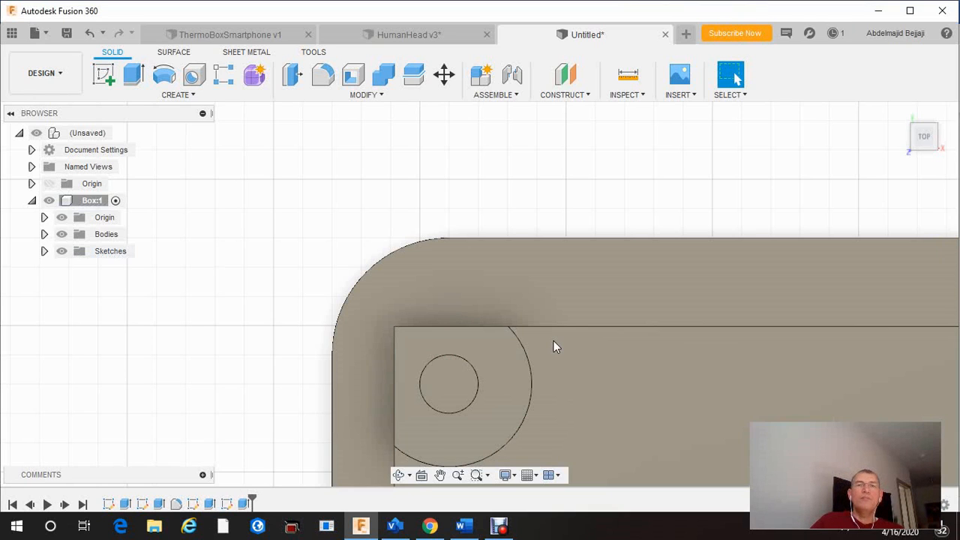
Examine the corner post with its hole and the whole box from different angles and distances.
click(400, 478)
drag(435, 397, 463, 335)
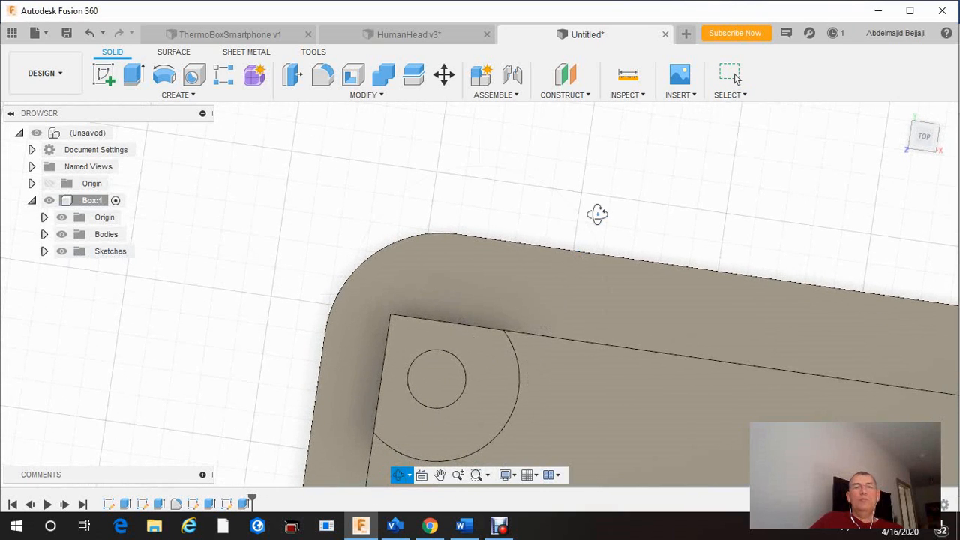
key(Escape)
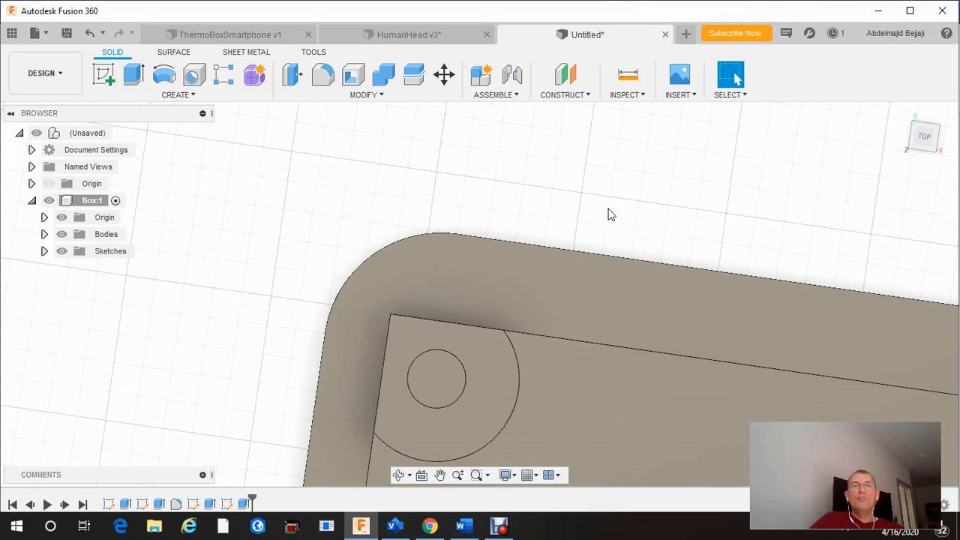
scroll(525, 380, down, 5)
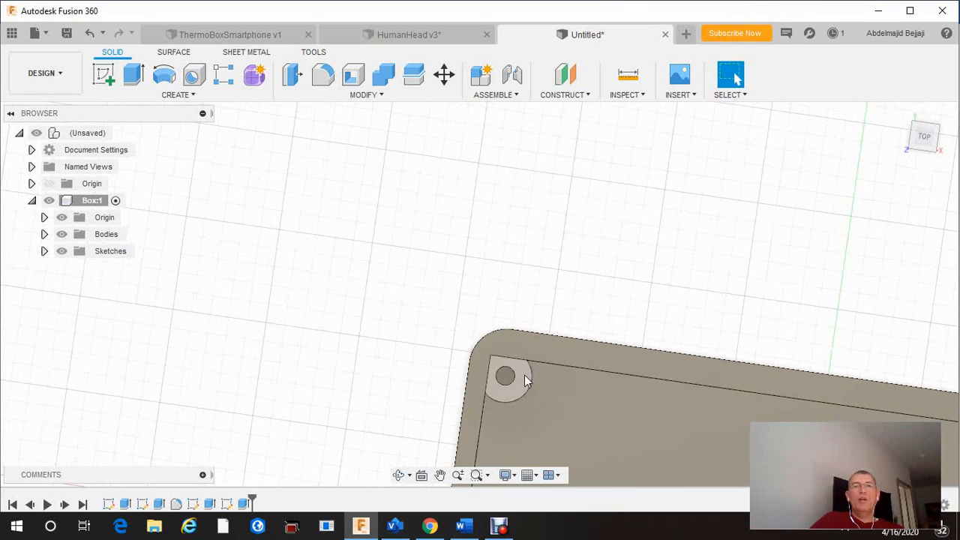
click(400, 477)
drag(407, 399, 462, 366)
scroll(420, 366, down, 6)
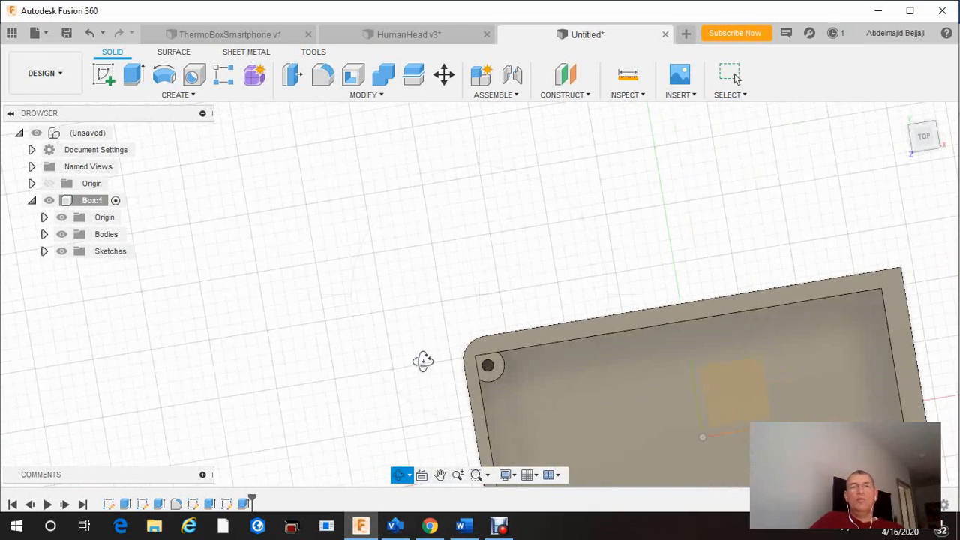
scroll(423, 359, up, 2)
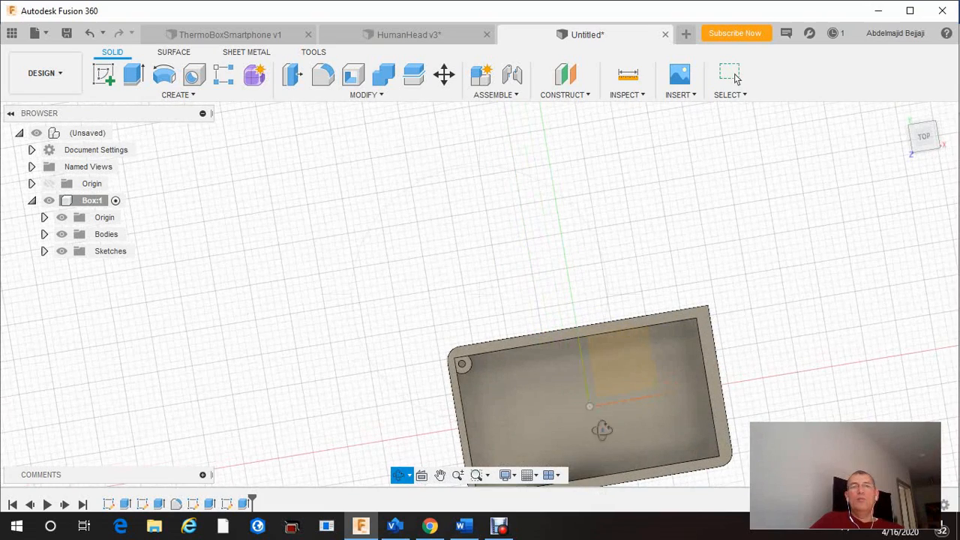
click(439, 475)
drag(446, 409, 389, 292)
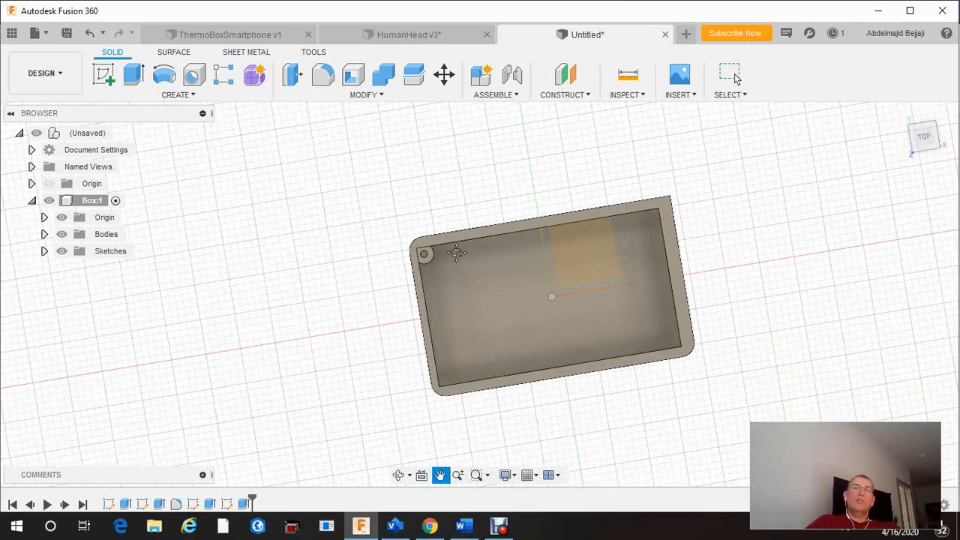
scroll(452, 267, up, 5)
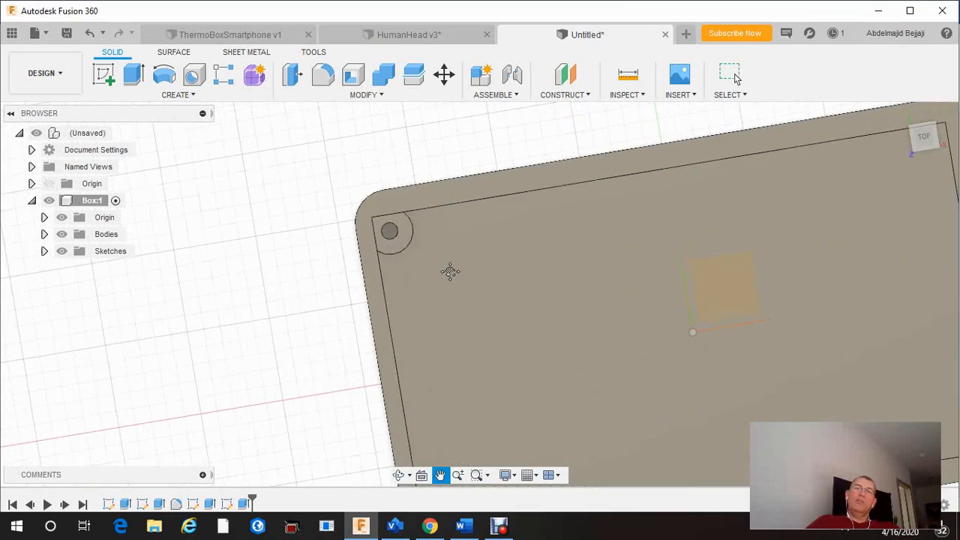
scroll(452, 269, down, 3)
scroll(452, 268, up, 3)
scroll(453, 270, down, 4)
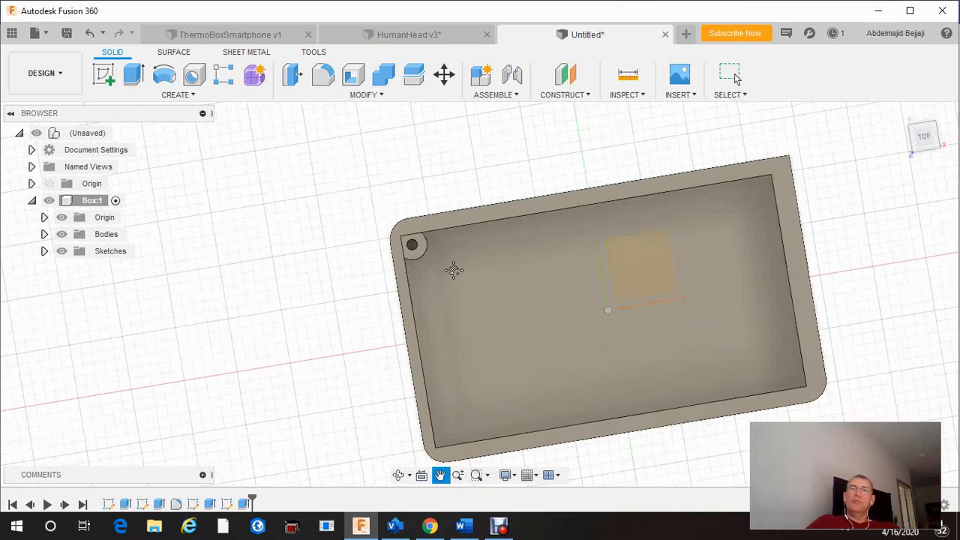